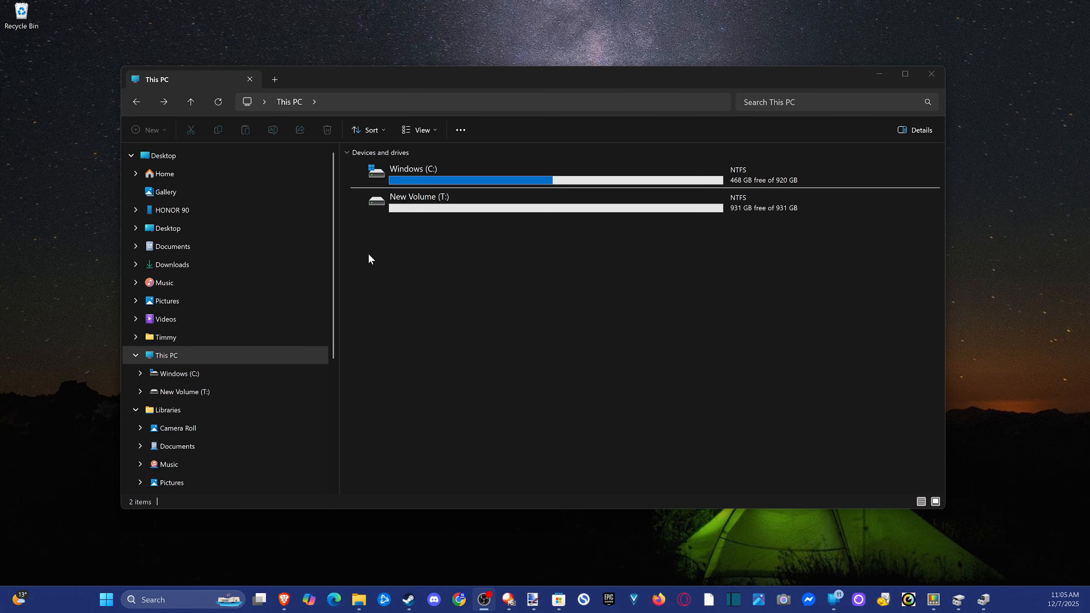
Open a new File Explorer window and show the drives under This PC.
right_click(364, 597)
left_click(361, 530)
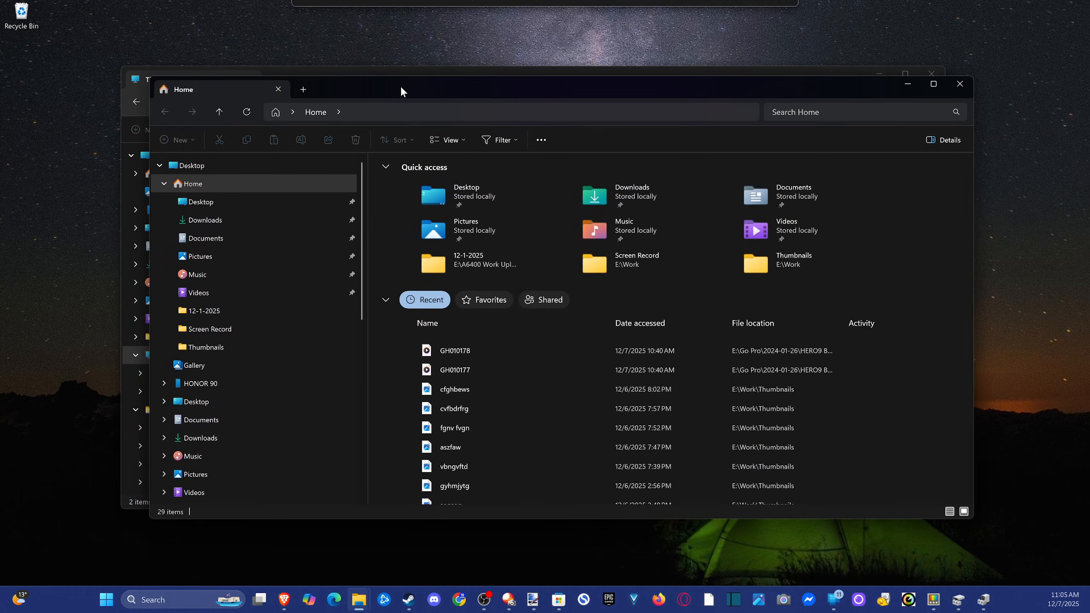
left_click(164, 184)
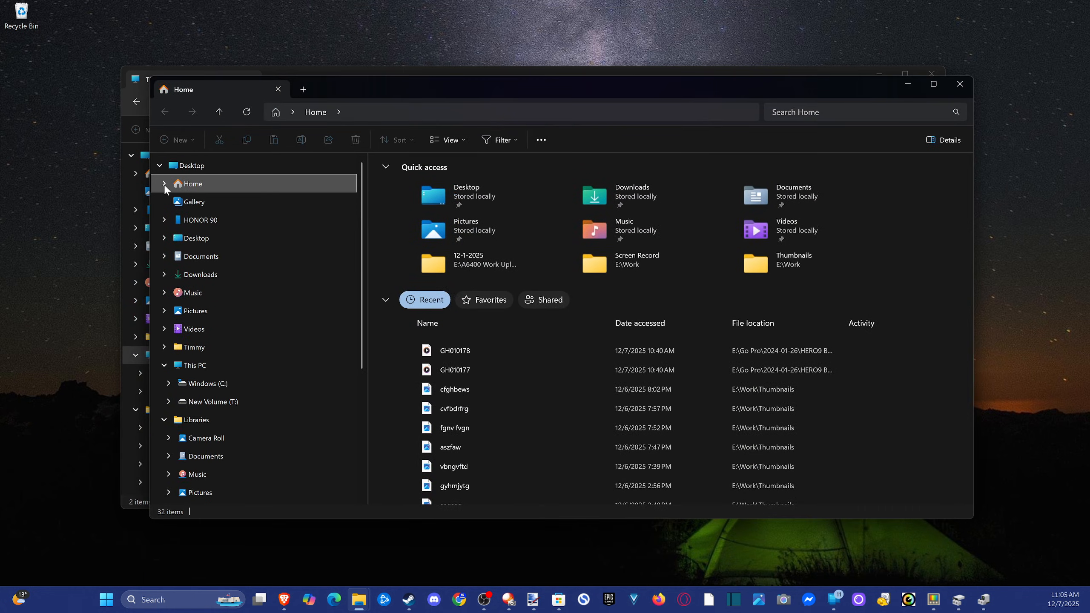
left_click(194, 366)
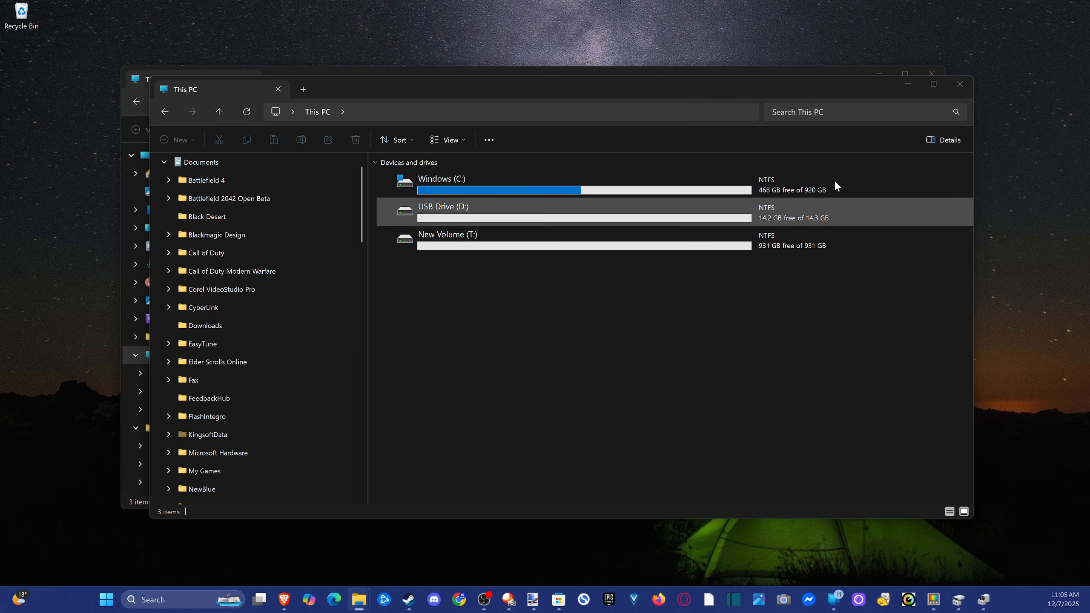
Quick-format USB Drive (D:) as NTFS with an allocation unit size of 4096 bytes, and close the format dialog.
left_click(485, 219)
right_click(483, 219)
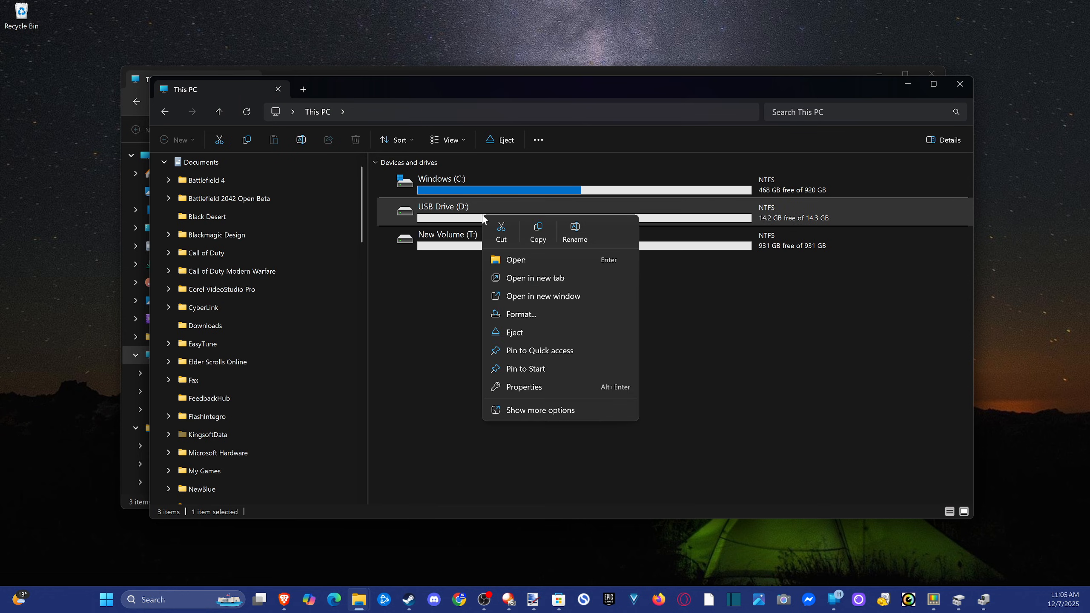
left_click(521, 314)
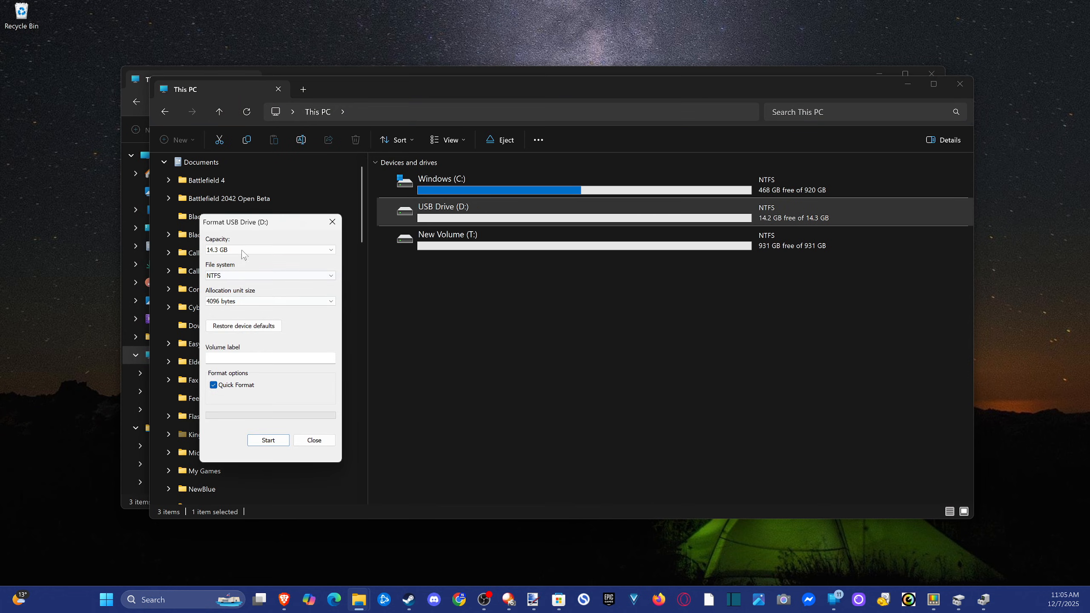
left_click_drag(264, 222, 586, 217)
left_click(543, 272)
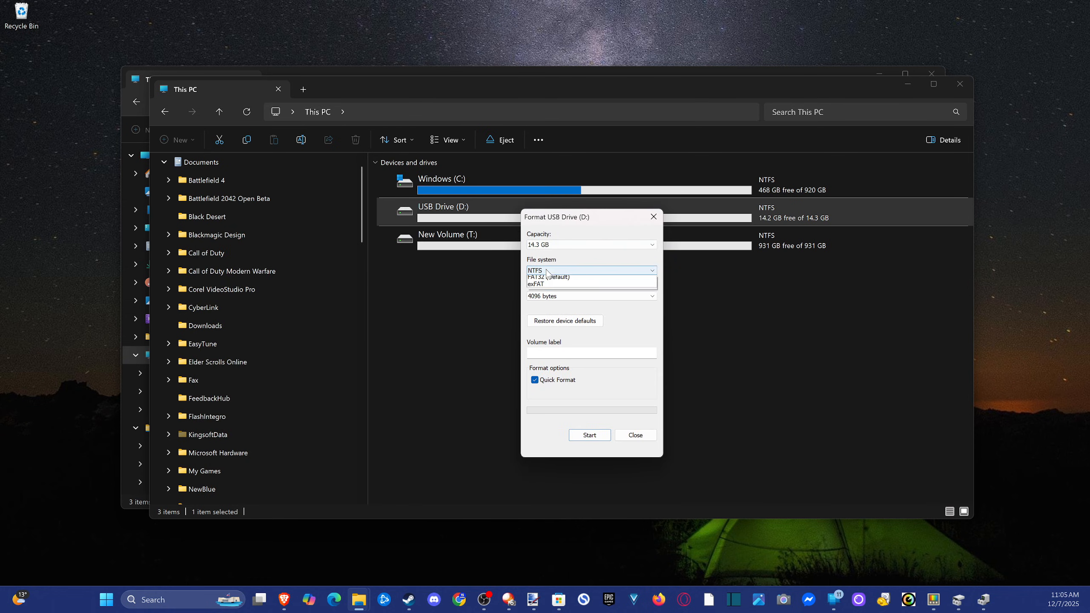
left_click(546, 279)
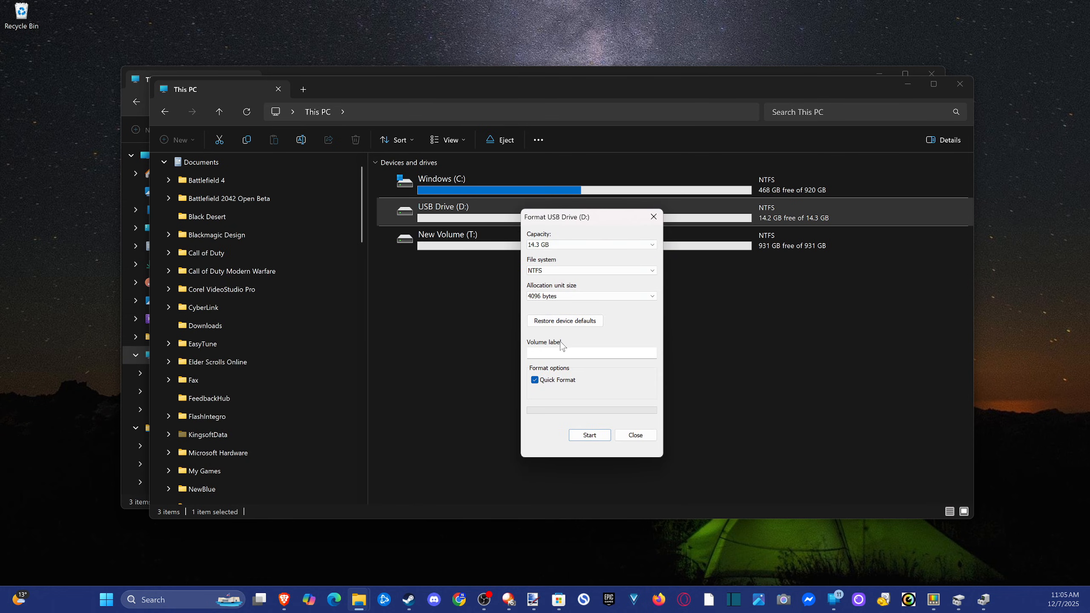
left_click(593, 438)
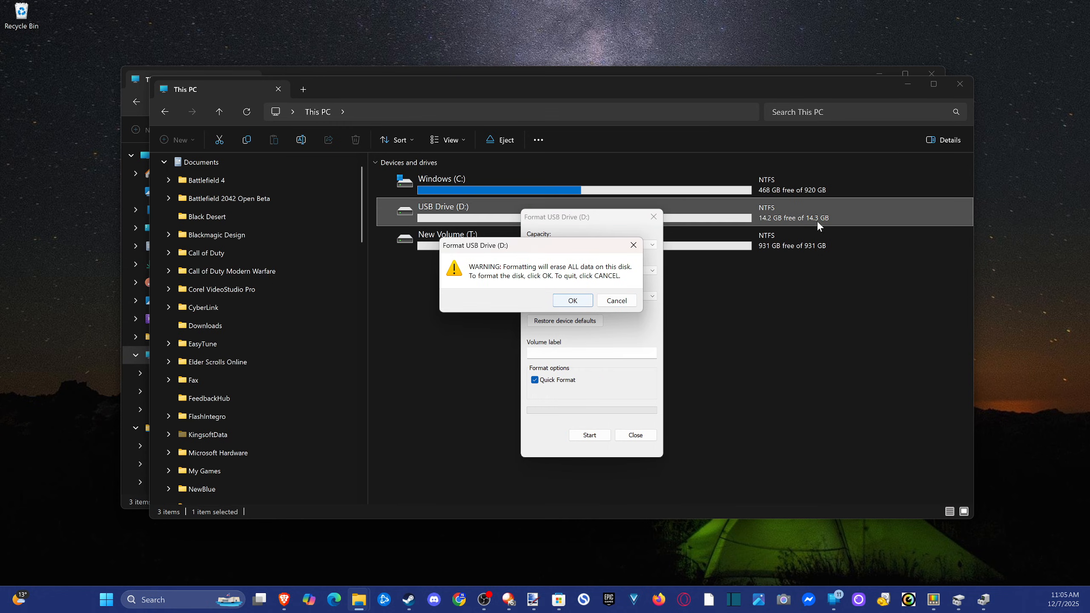
left_click(576, 302)
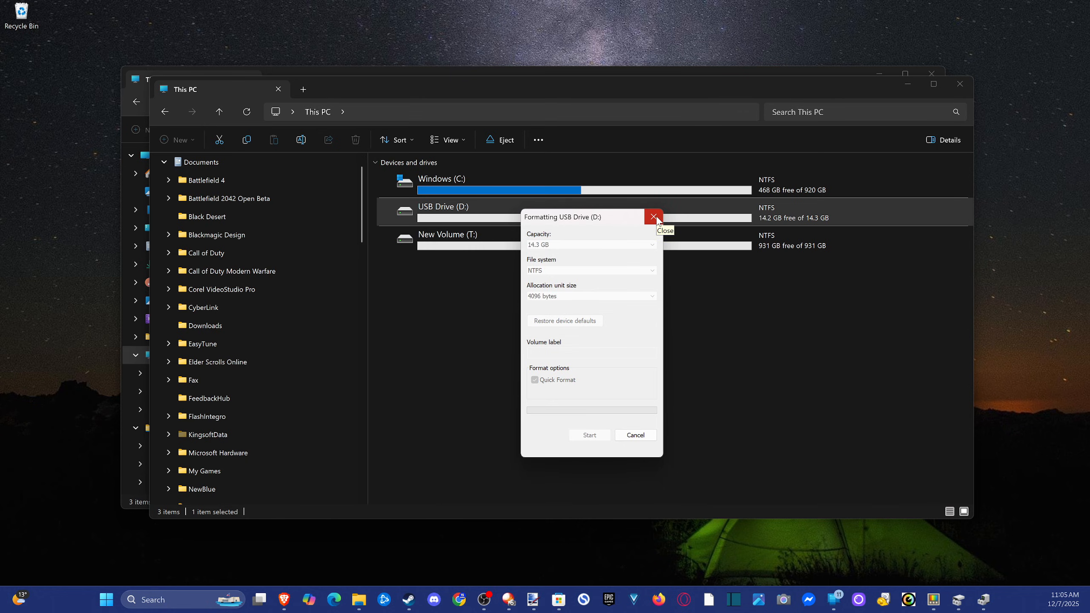
left_click(621, 300)
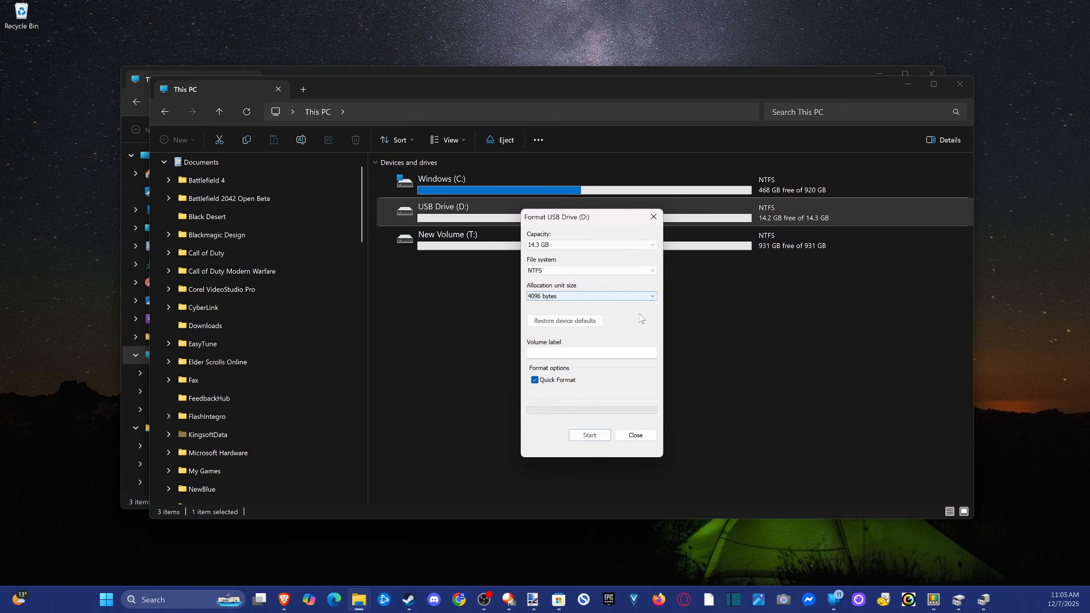
left_click(636, 435)
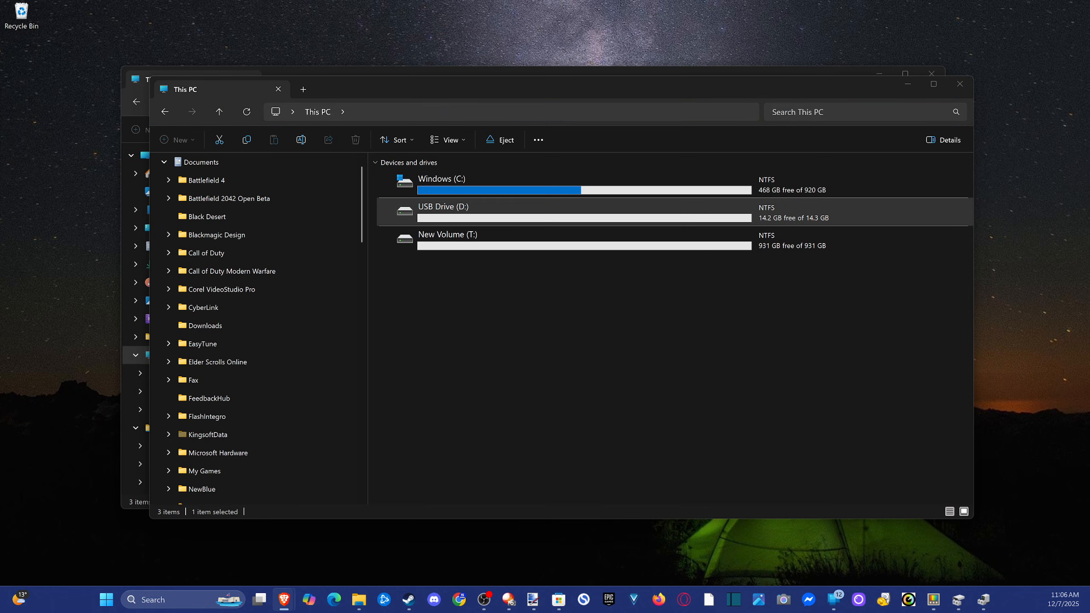
Switch to the Brave browser and search Google for "install windows 11".
left_click_drag(204, 209, 385, 1)
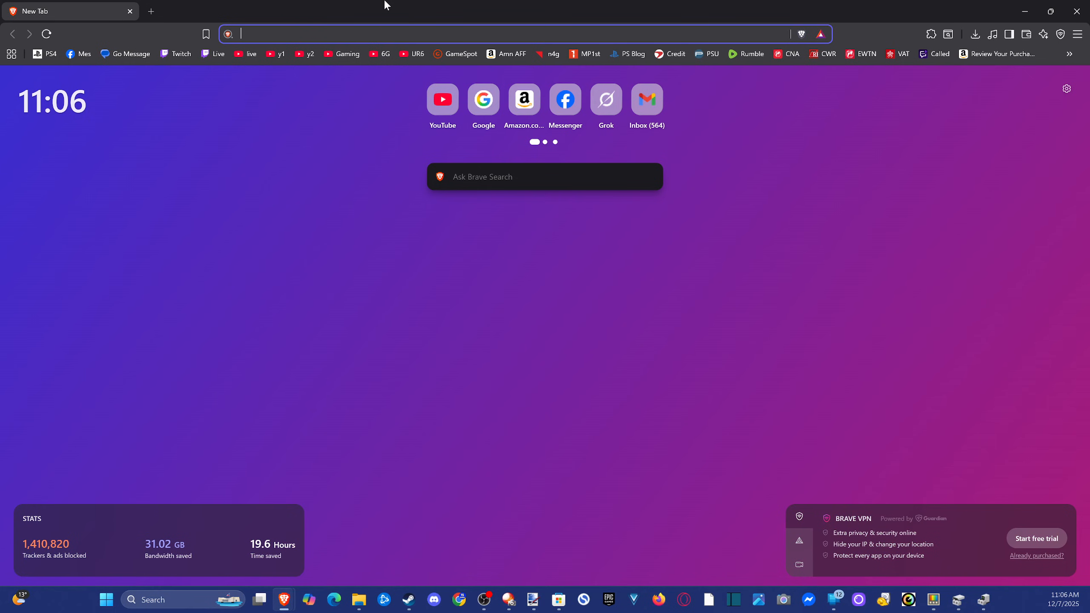
type("go")
key("Return")
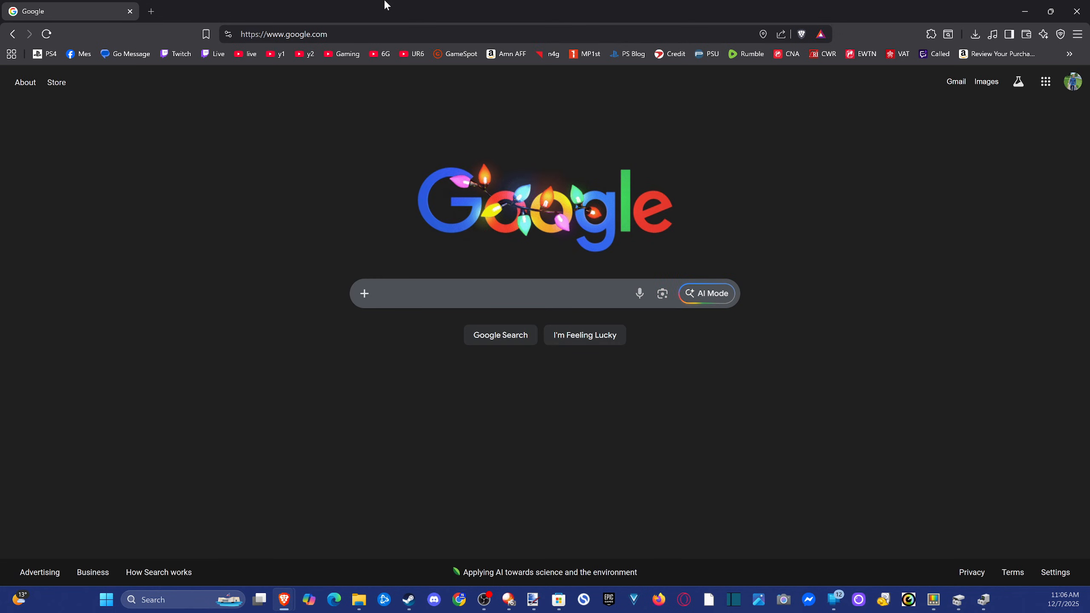
type("i")
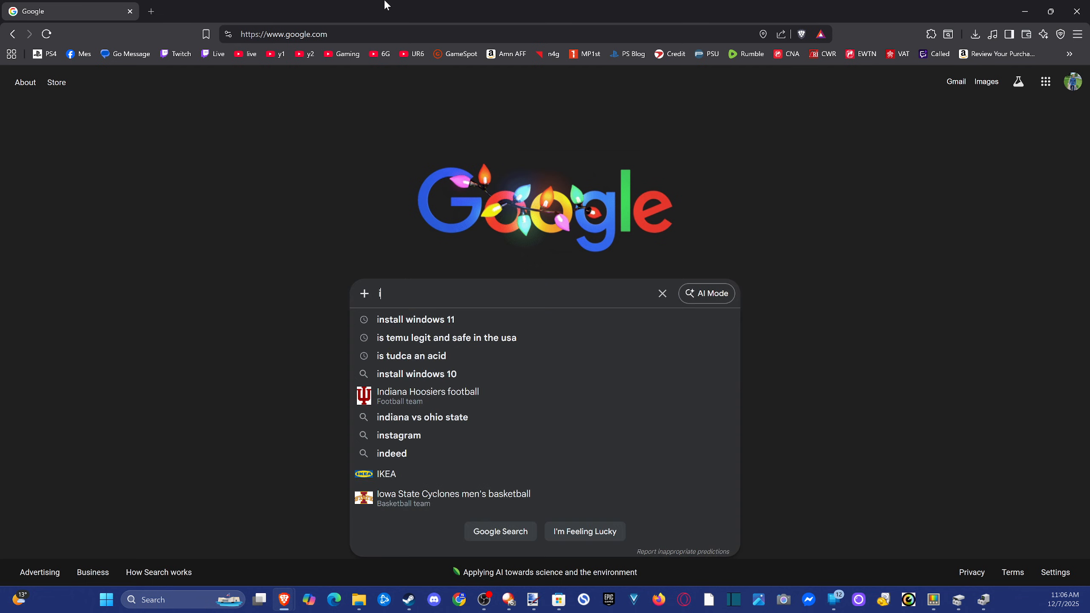
type("nstall")
key("Down")
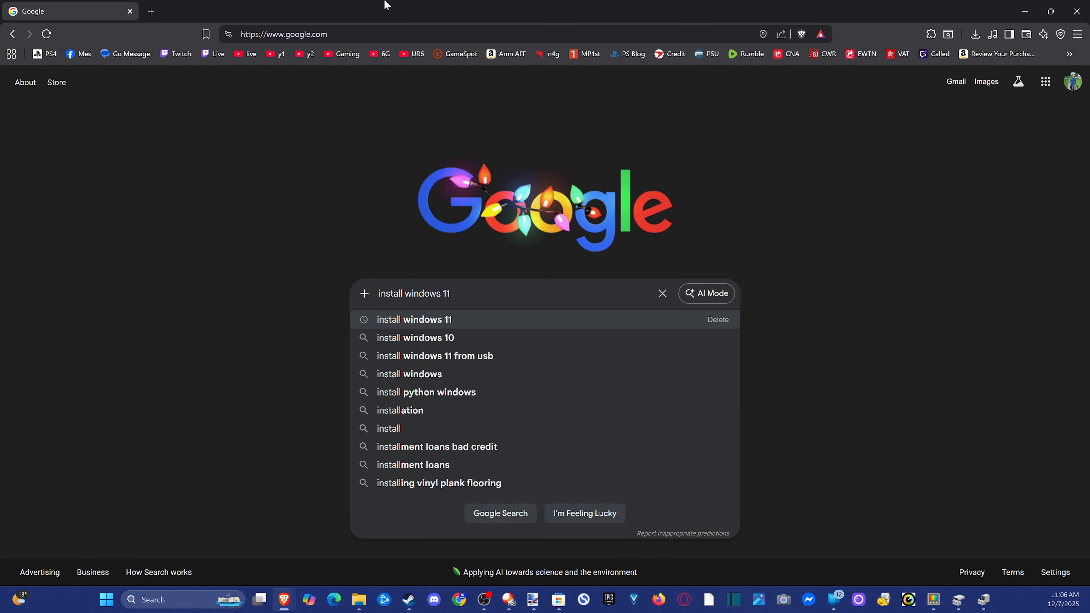
key("Return")
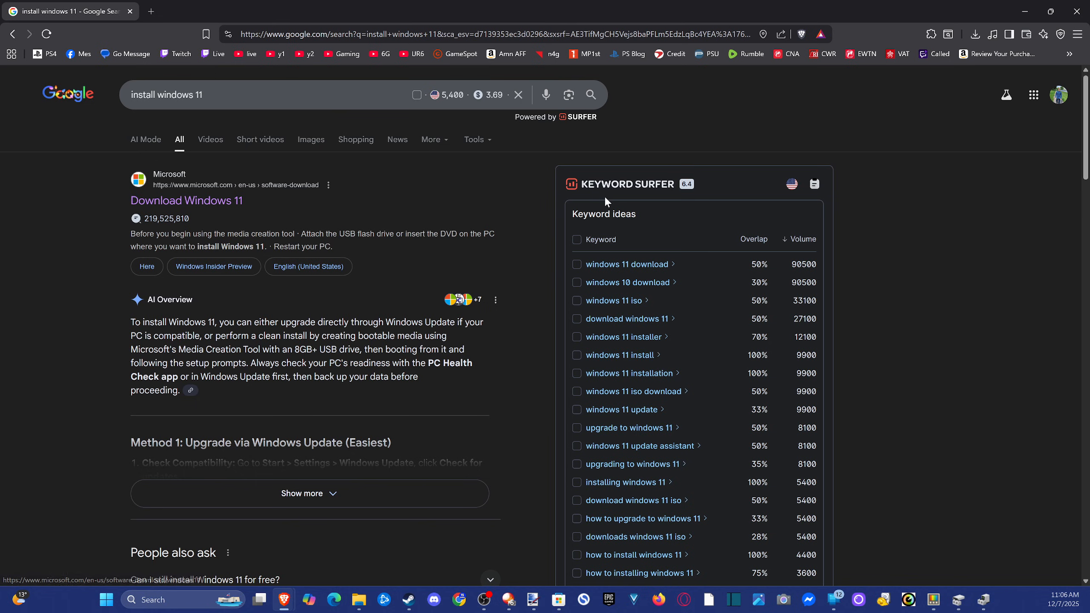
Open Microsoft's Download Windows 11 page from the search results and check its web address.
left_click(215, 205)
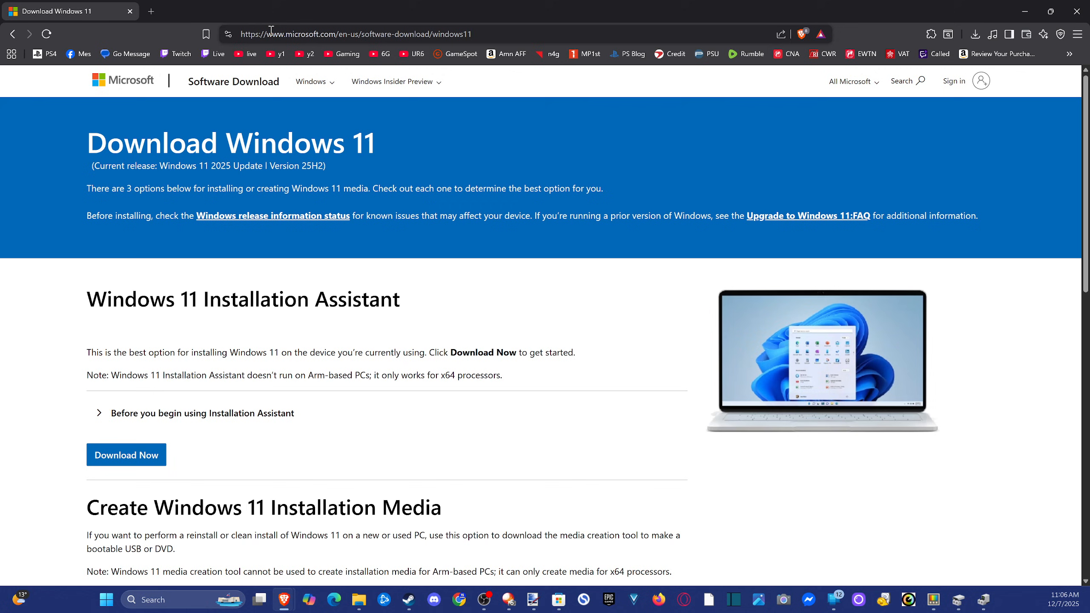
left_click_drag(271, 31, 494, 30)
left_click(495, 30)
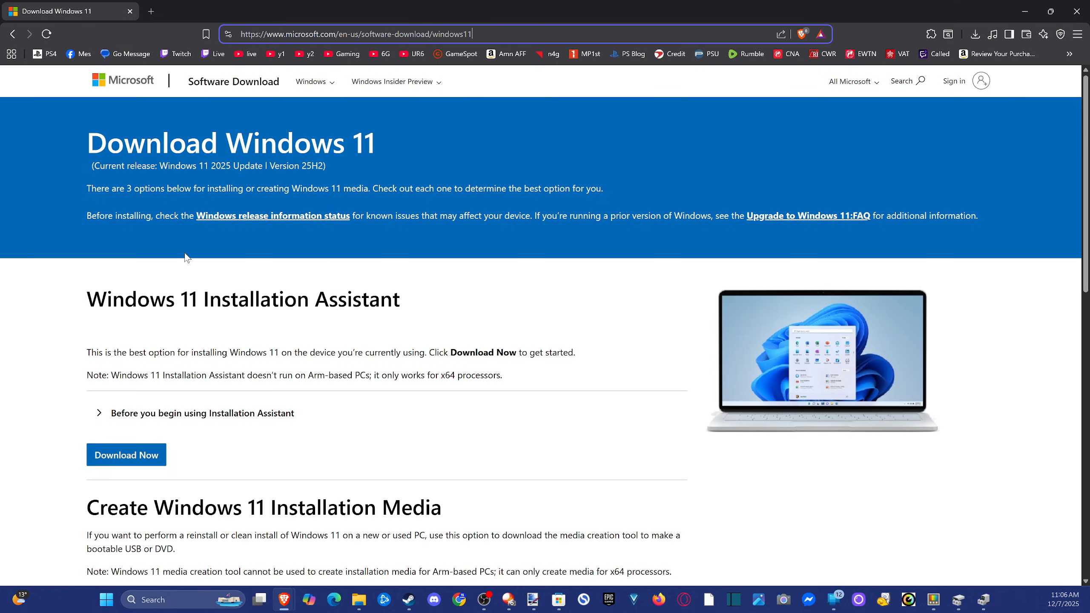
Download the media creation tool from the Create Windows 11 Installation Media section, saving it as MediaCreationTool (1) in Downloads.
scroll(185, 253, "down", 6)
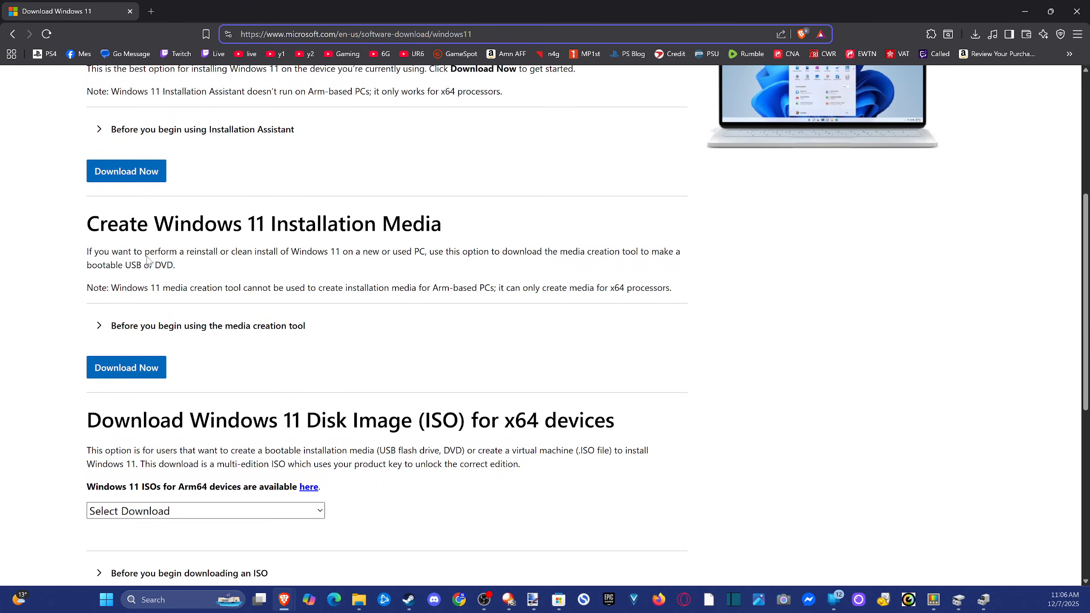
scroll(114, 183, "up", 1)
scroll(99, 181, "down", 2)
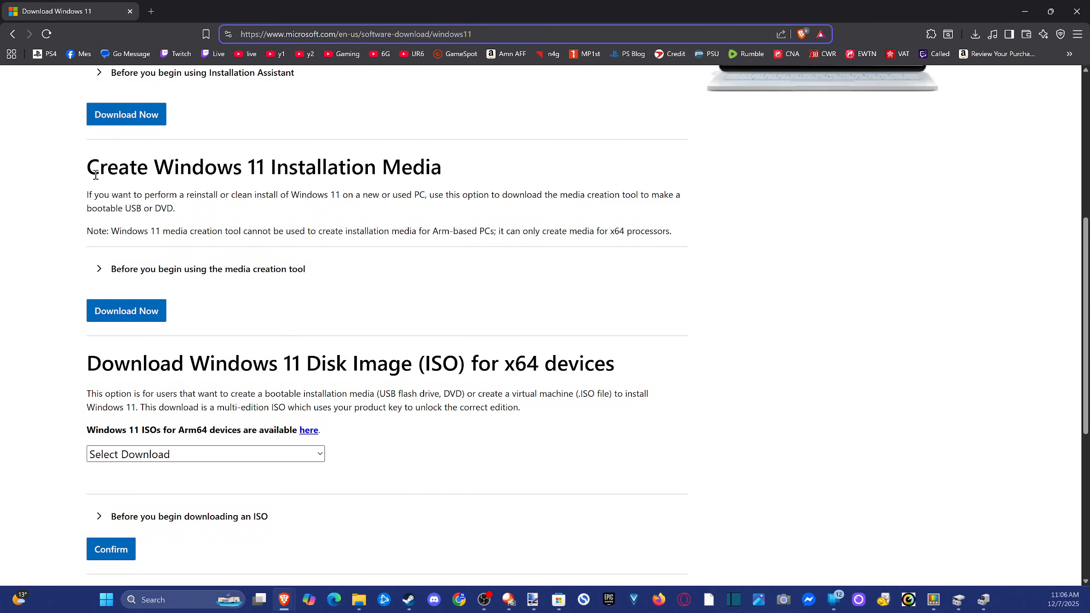
left_click_drag(92, 171, 445, 170)
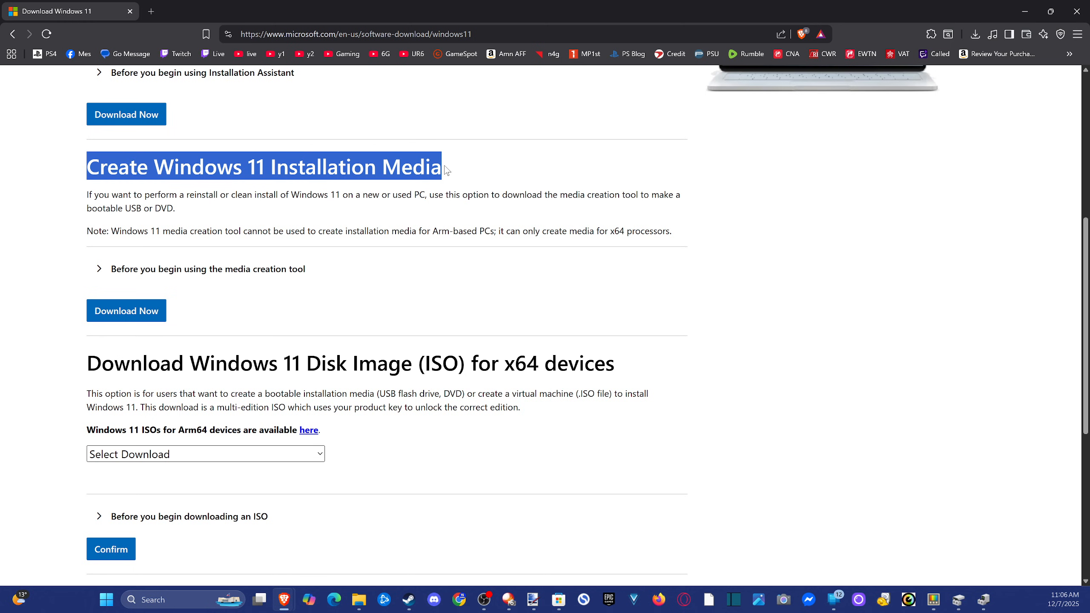
scroll(352, 237, "down", 2)
scroll(252, 273, "up", 3)
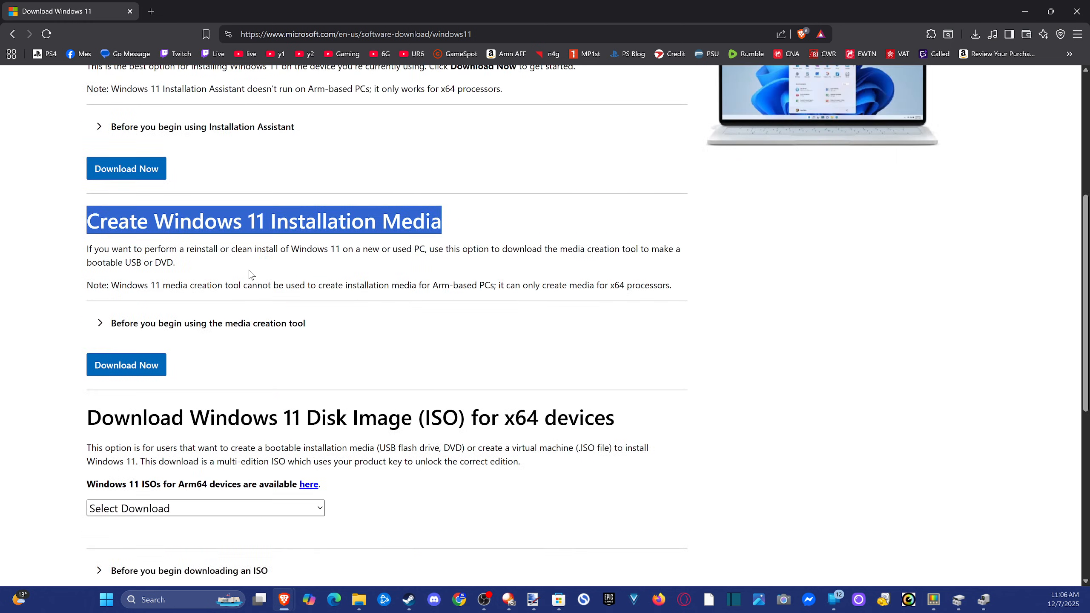
left_click(155, 372)
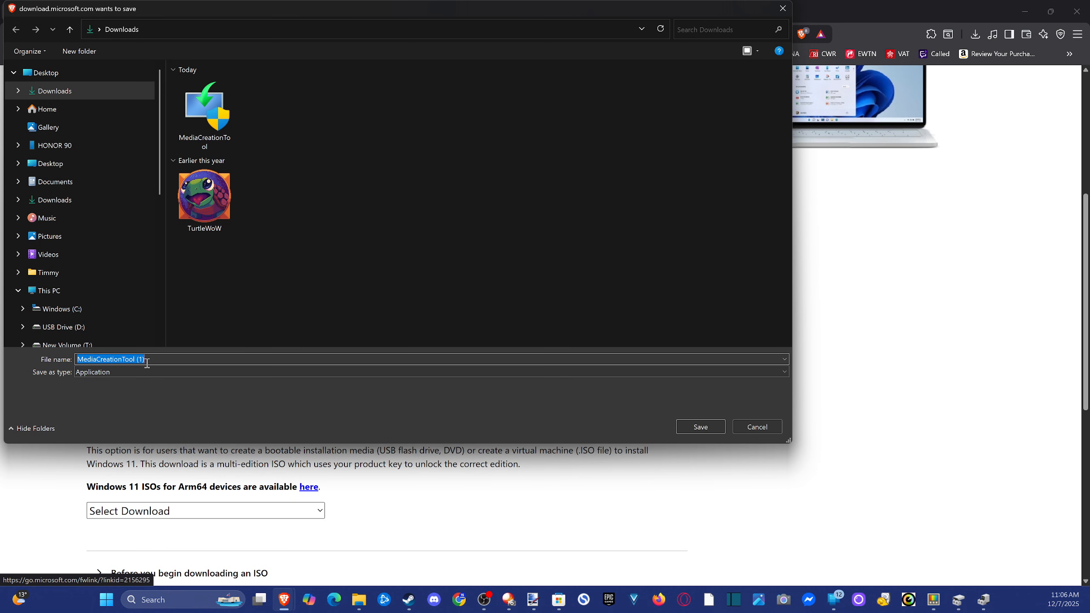
left_click(692, 422)
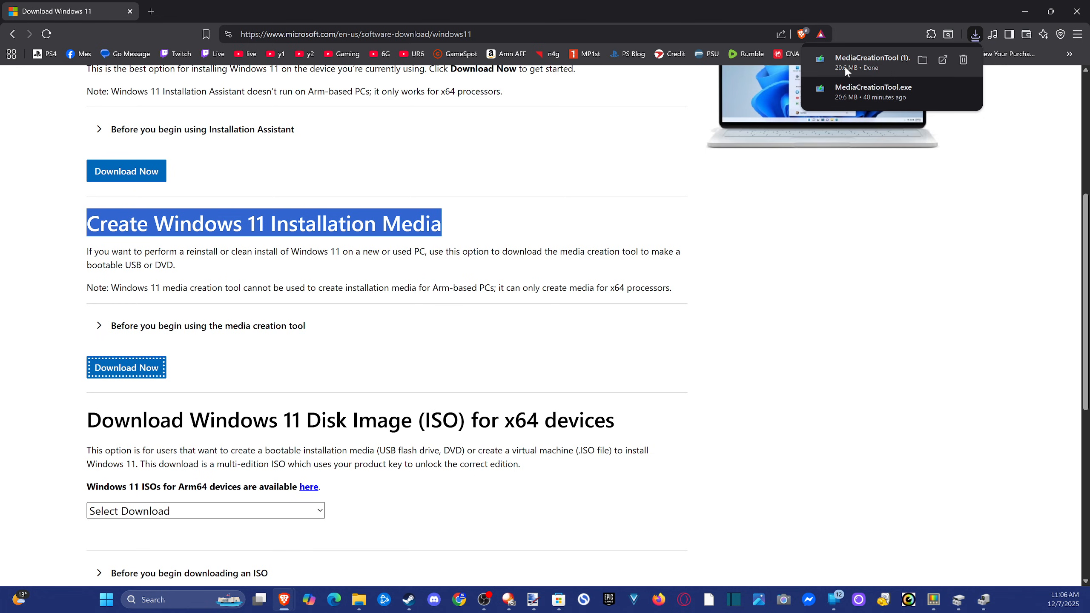
Launch MediaCreationTool (1) from the Downloads folder and clear the browser and File Explorer windows off the desktop.
left_click(925, 63)
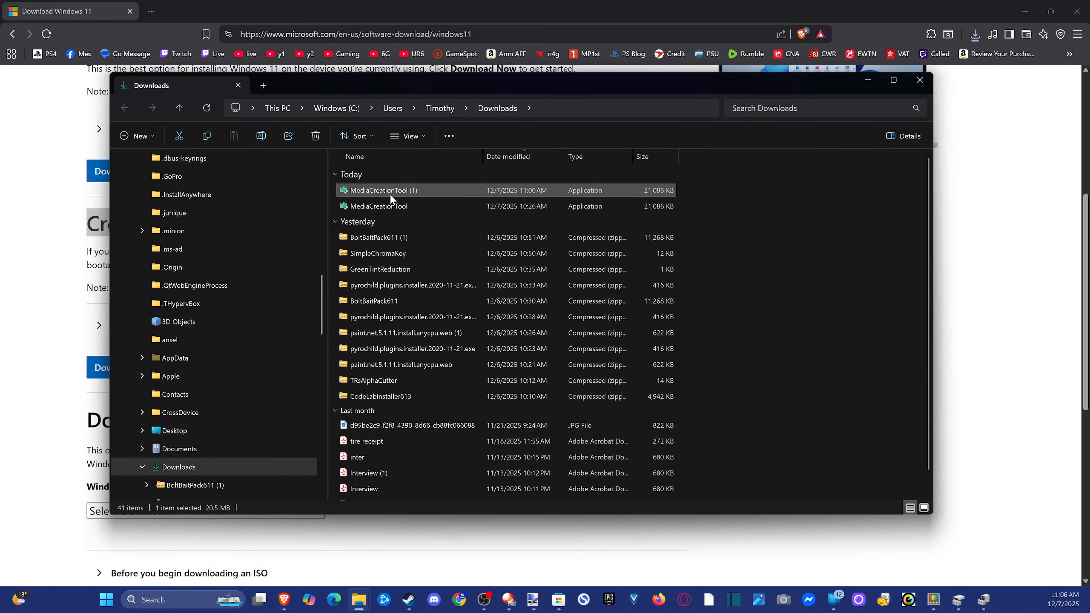
mouse_move(391, 197)
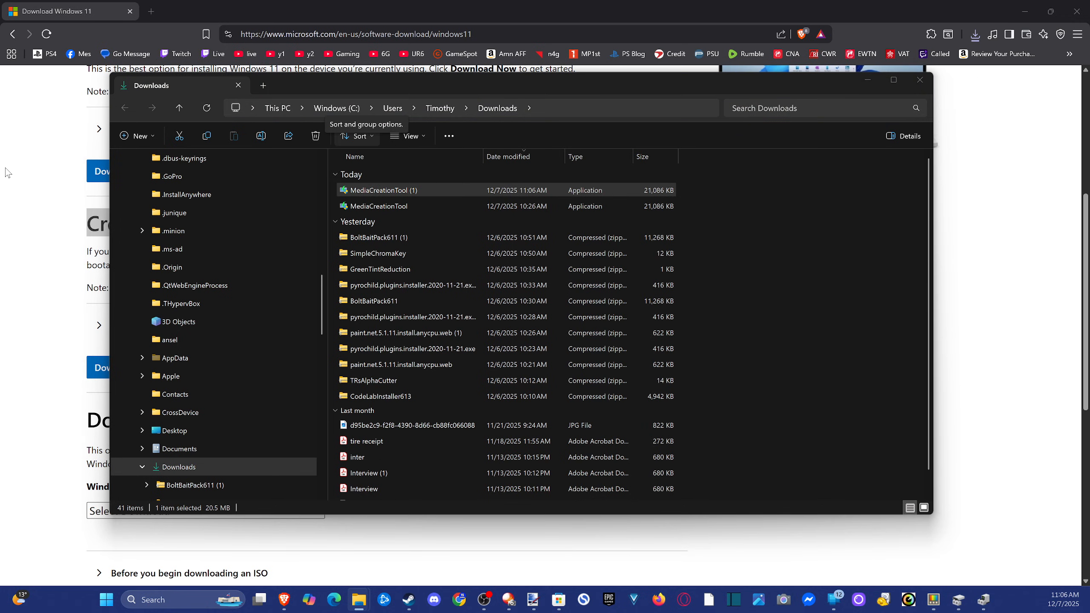
key("alt+Tab")
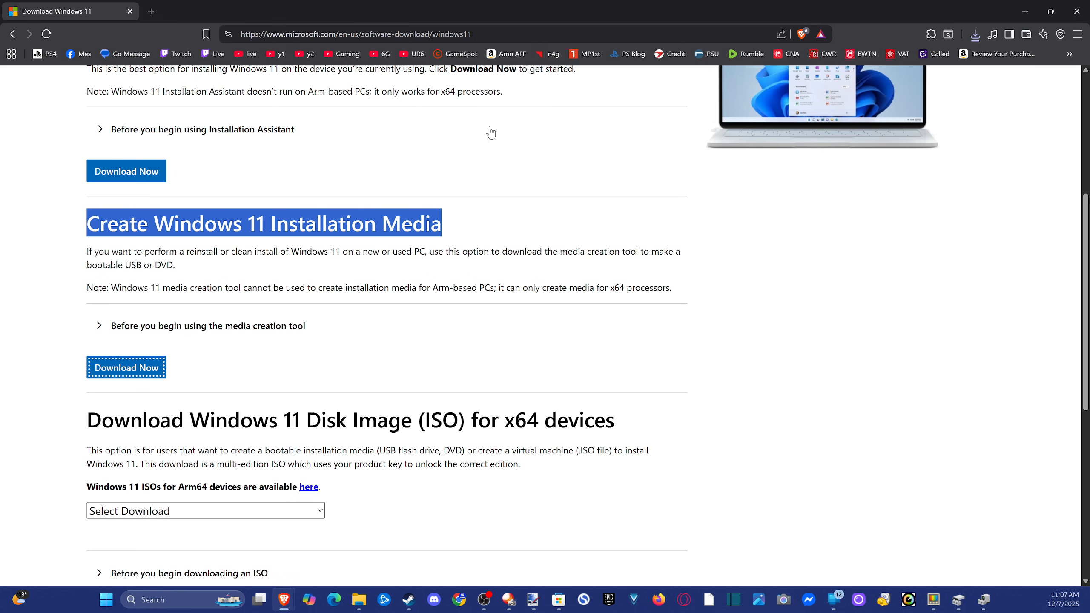
left_click(1021, 9)
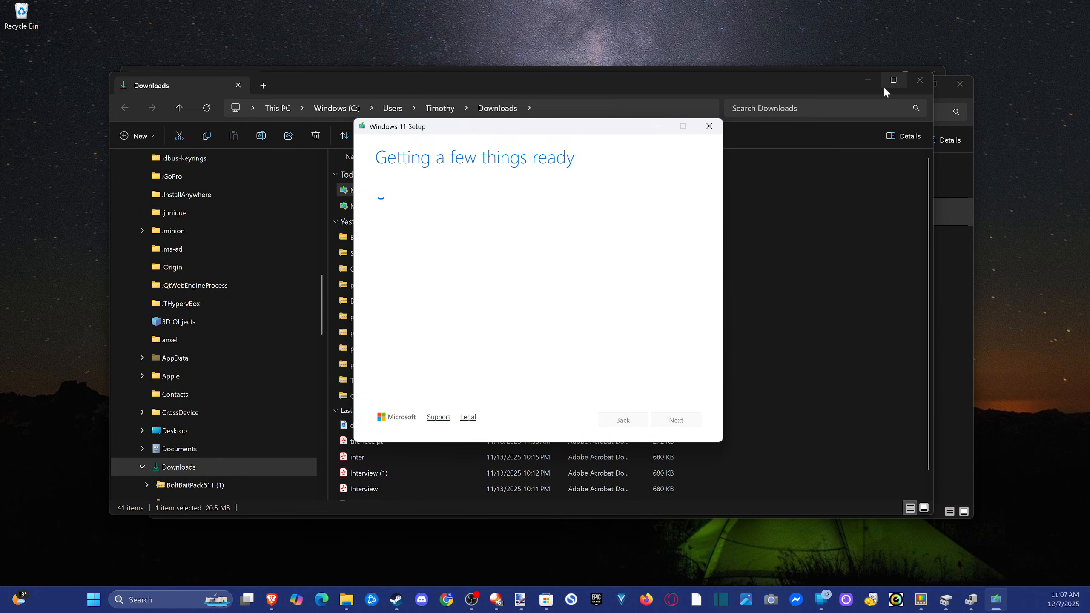
left_click(926, 79)
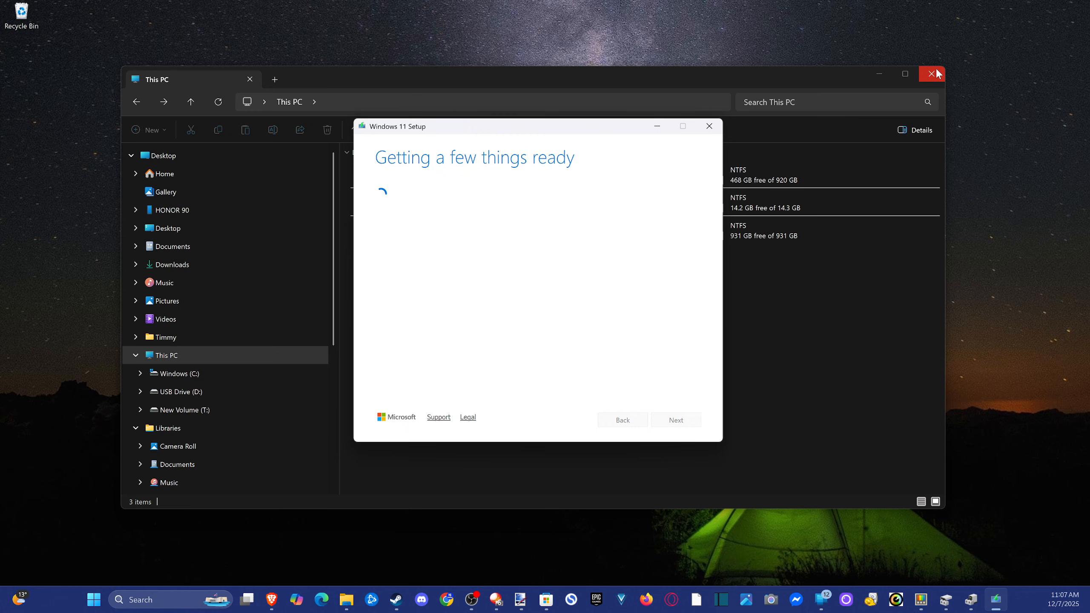
left_click(932, 73)
Accept the Windows 11 Setup license terms and continue with the recommended language and edition for this PC.
left_click_drag(698, 213, 700, 373)
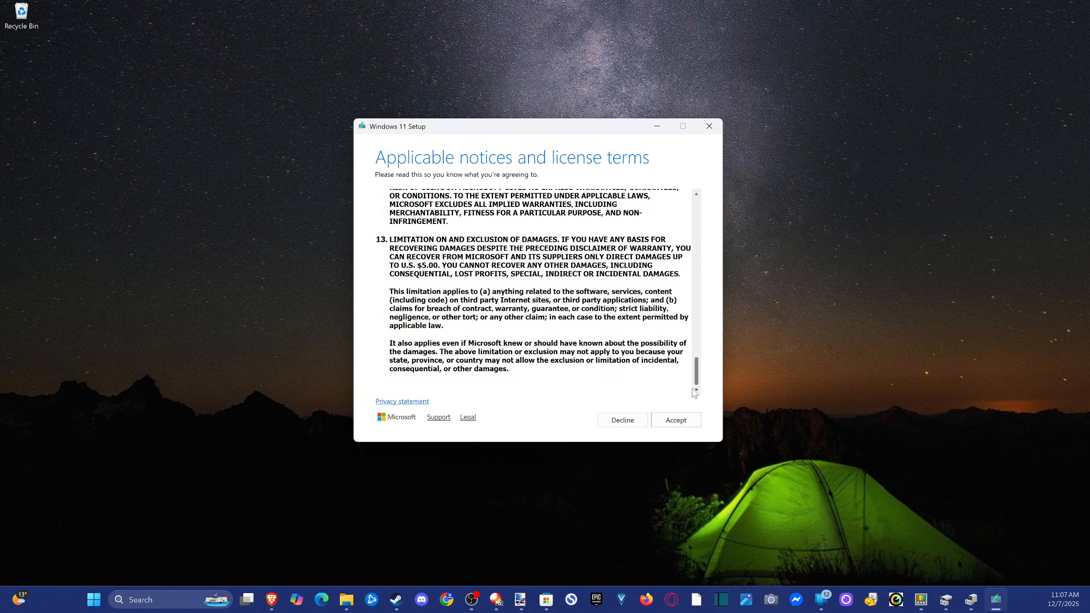
left_click(683, 421)
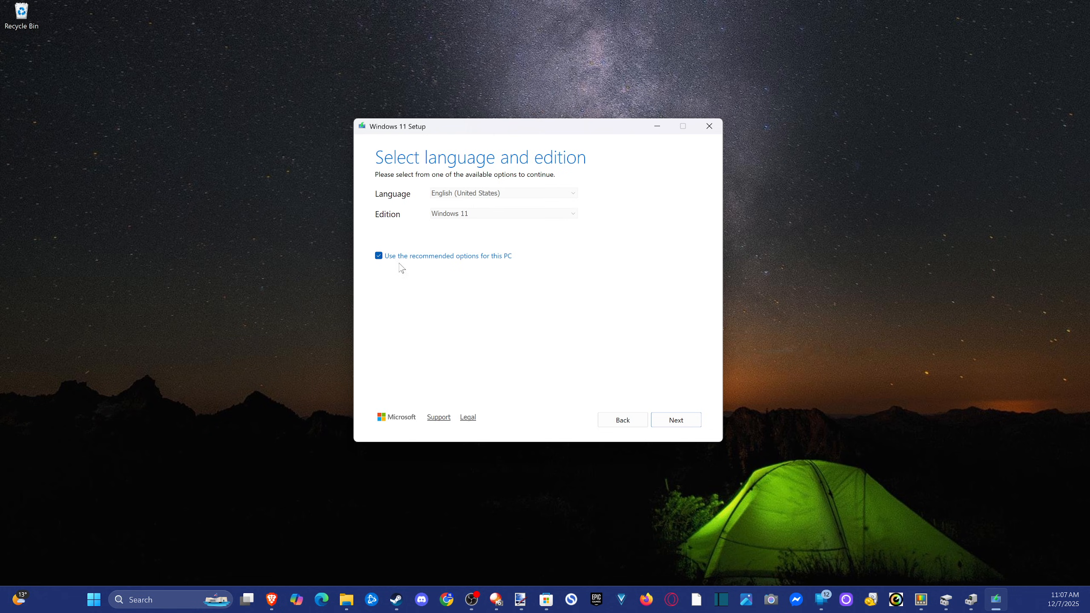
left_click(676, 420)
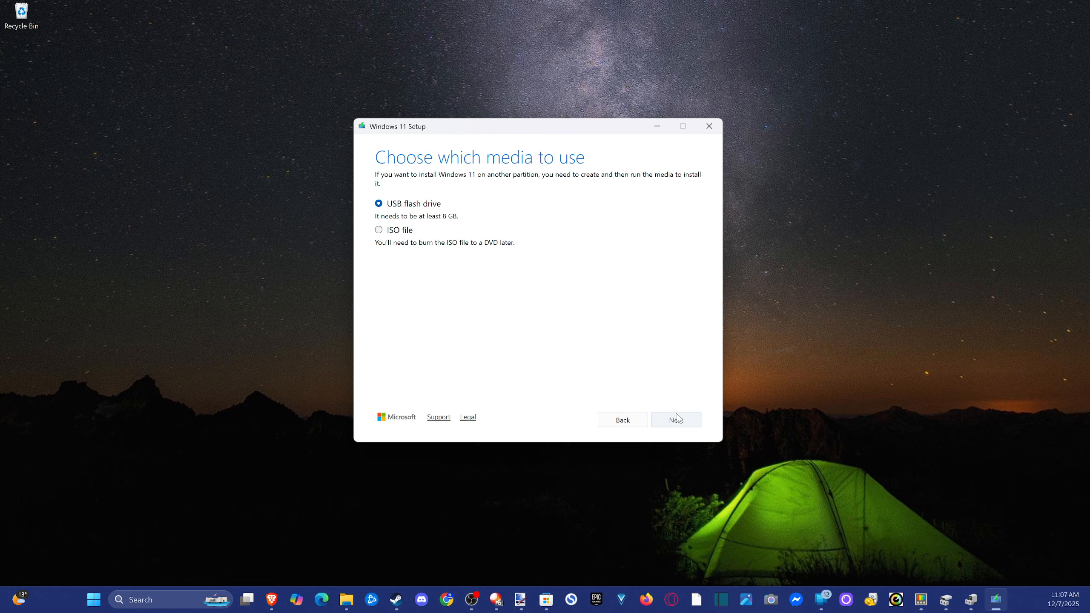
Choose USB flash drive as the installation media, select removable drive D:, and start creating it.
left_click(428, 210)
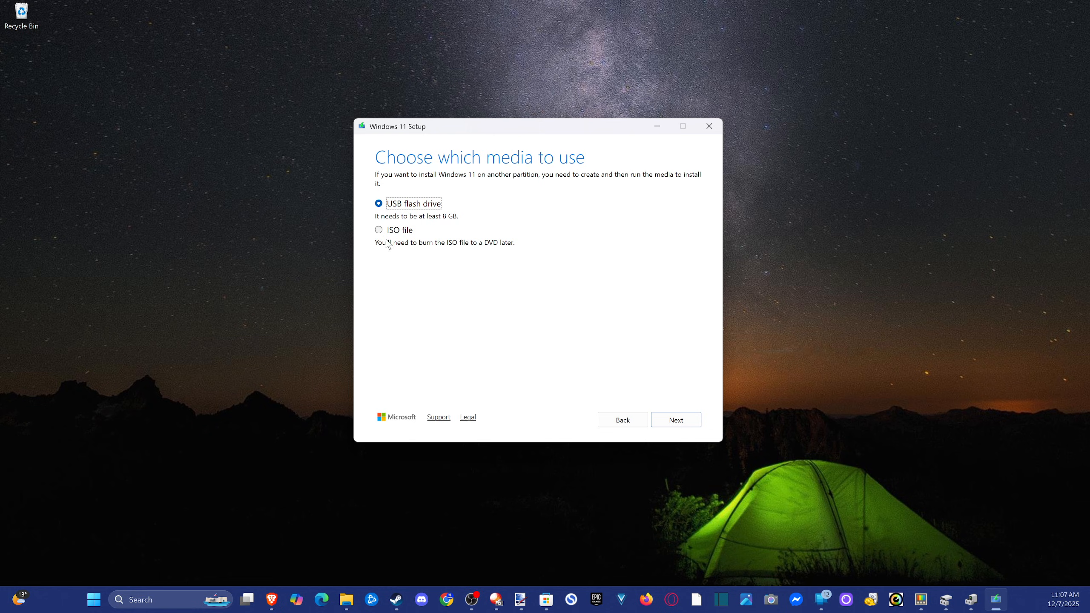
left_click(687, 421)
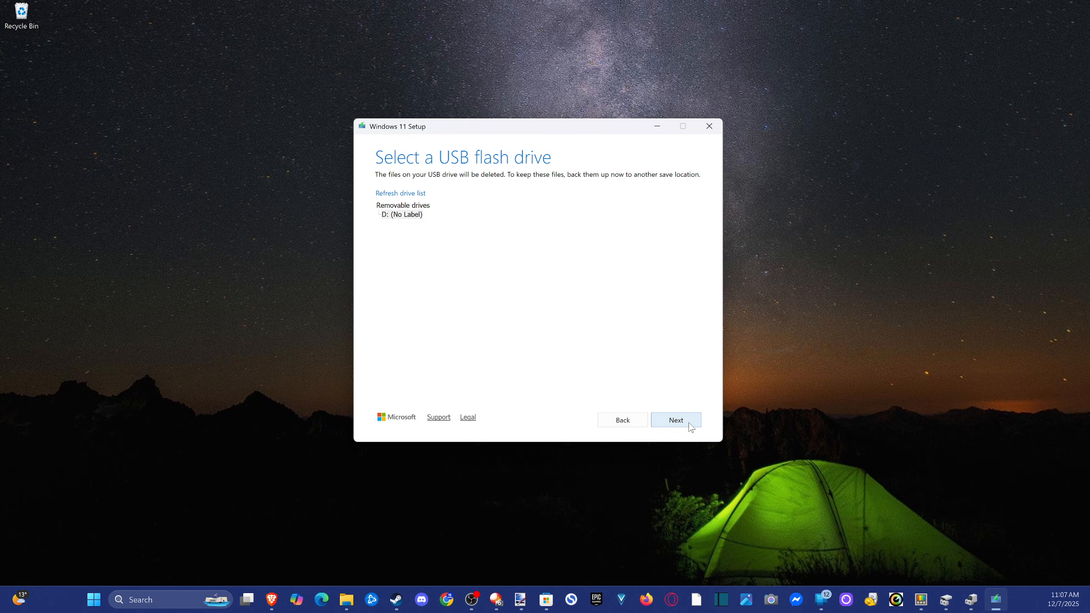
left_click(397, 215)
left_click(676, 421)
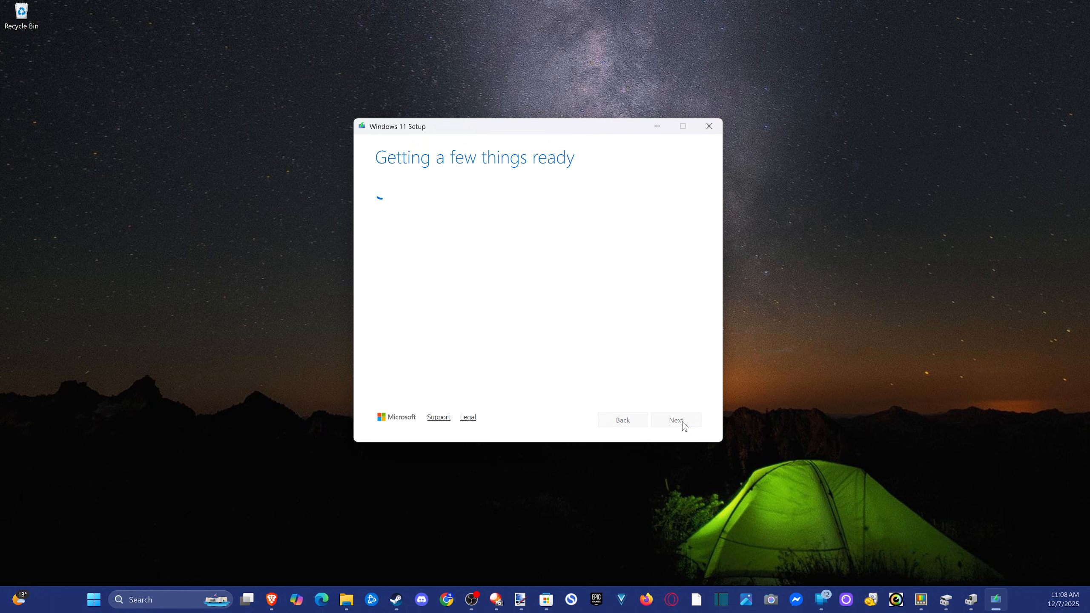